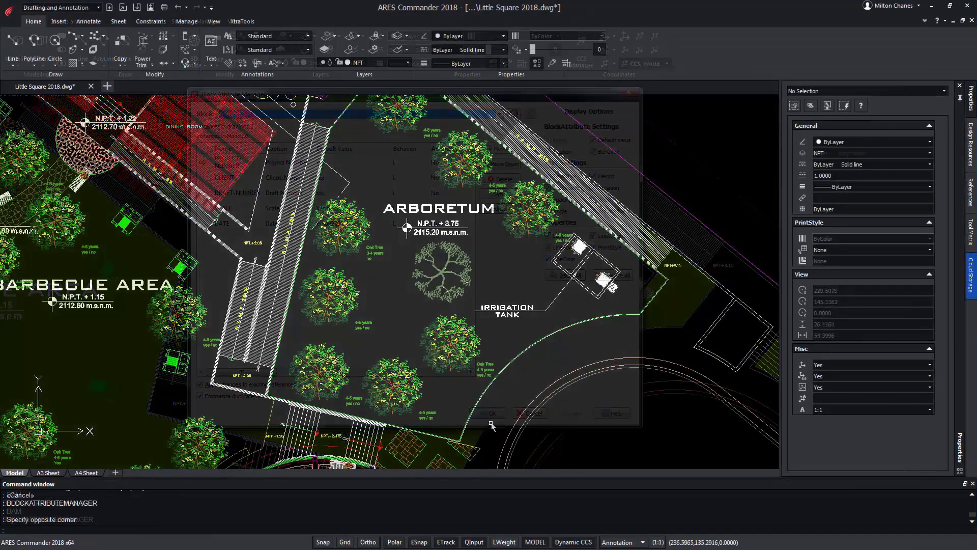
- Zoom in on the irrigation tank and the tree blocks around it
scroll(462, 418, "up", 2)
scroll(433, 383, "up", 3)
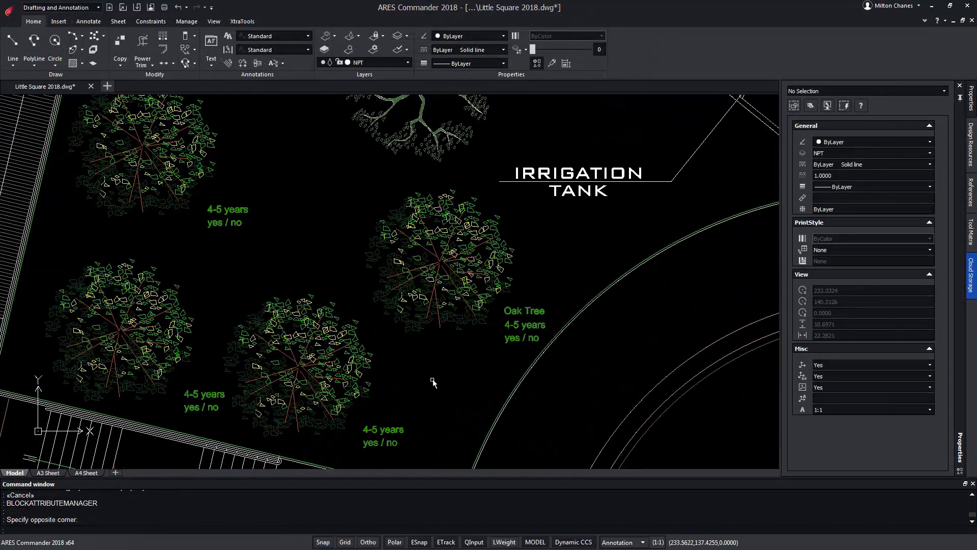
- Check the oak tree's attribute values, then set the top-left tree's TREE_TYPE to Oak
double_click(462, 203)
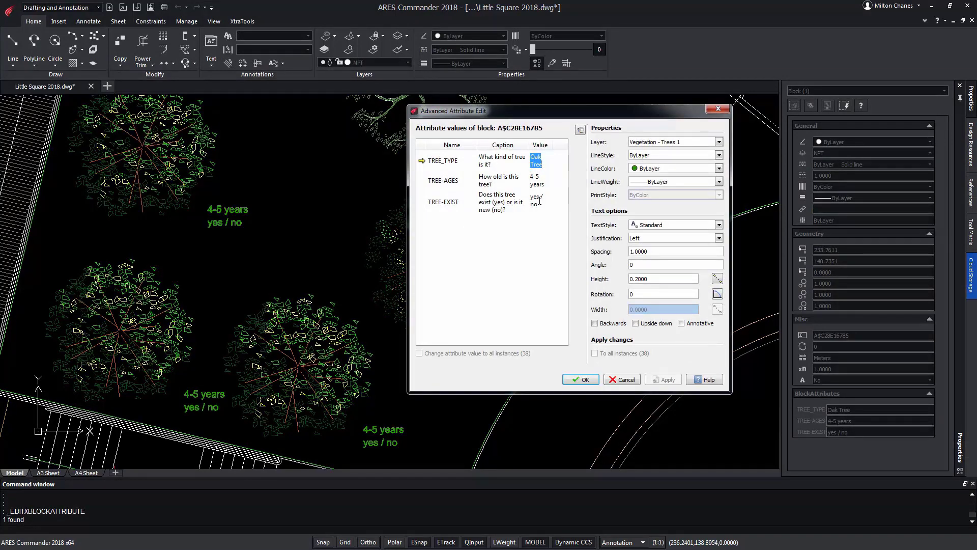
key("Return")
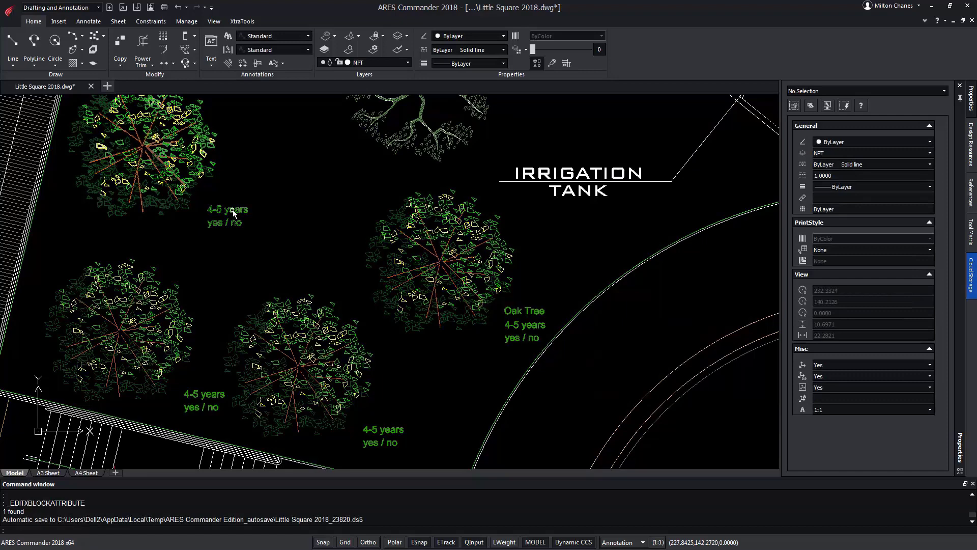
double_click(230, 210)
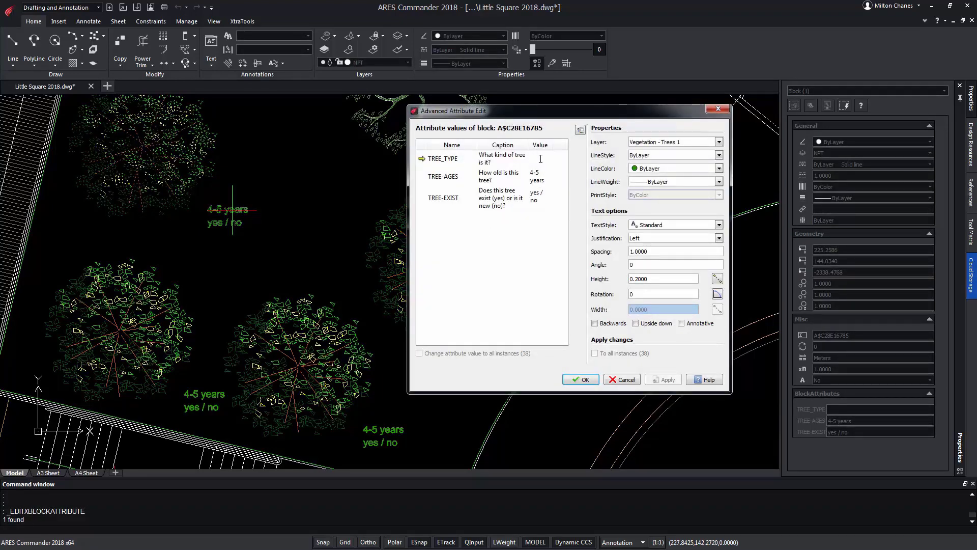
type("Oak")
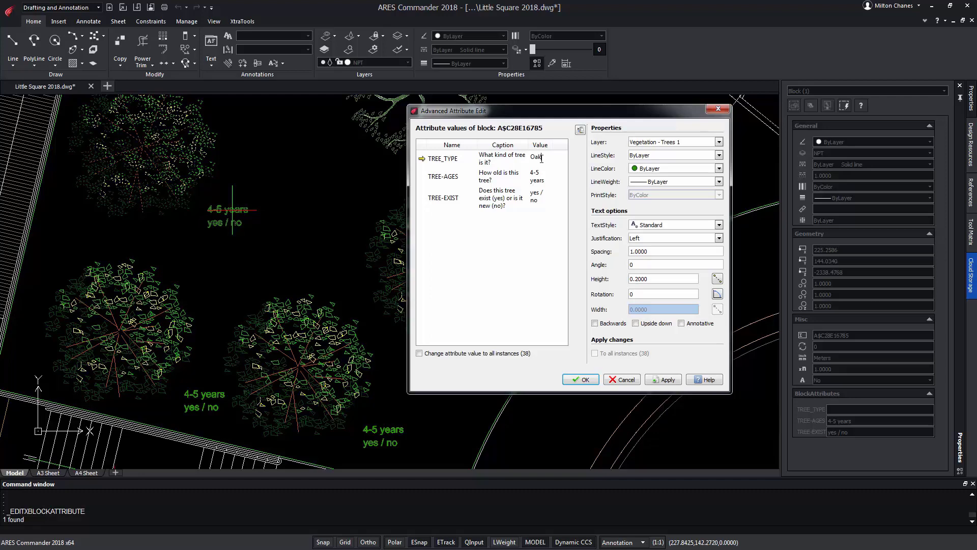
left_click(580, 379)
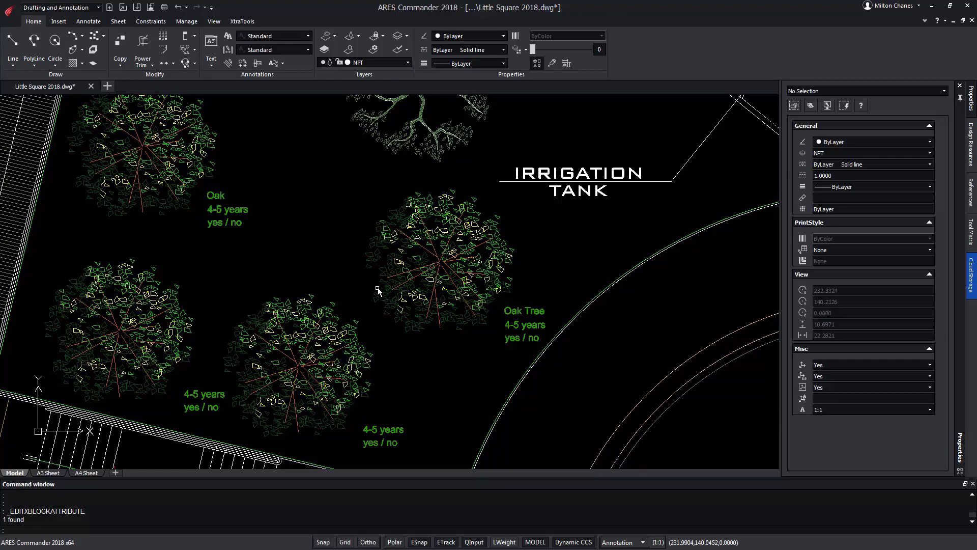
- Start the BAM (BLOCKATTRIBUTEMANAGER) command for the tree block
type("B")
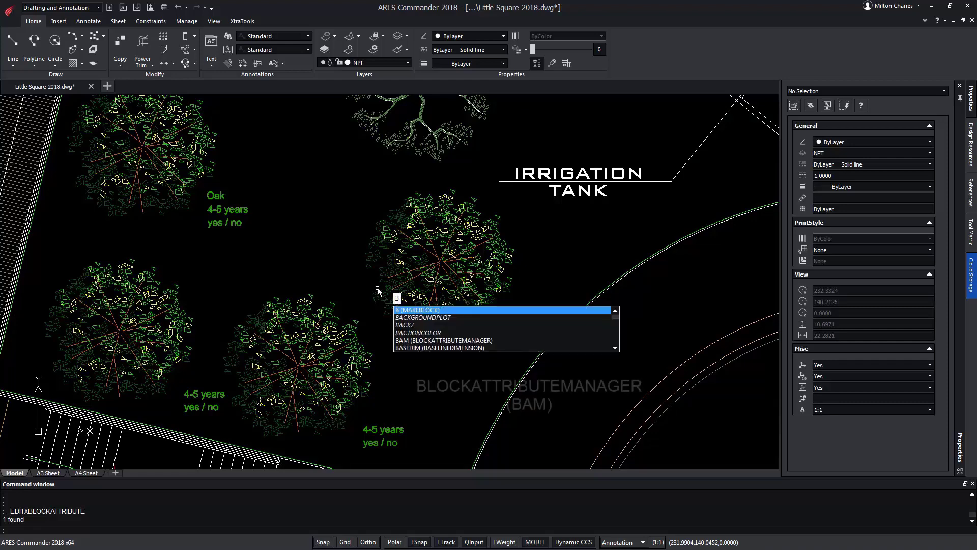
left_click(493, 339)
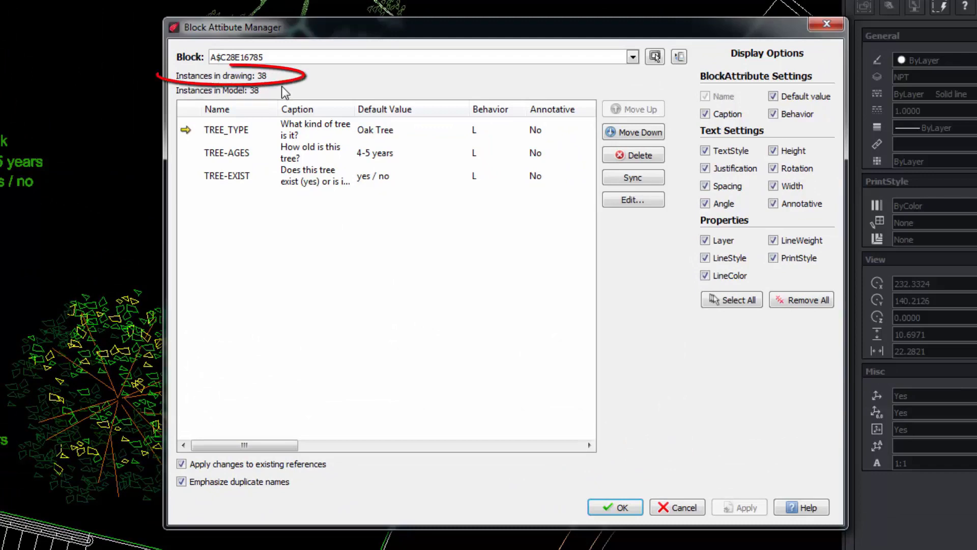
- Mark the TREE-AGES and TREE-EXIST attributes as Hidden and apply the changes
left_click(187, 155)
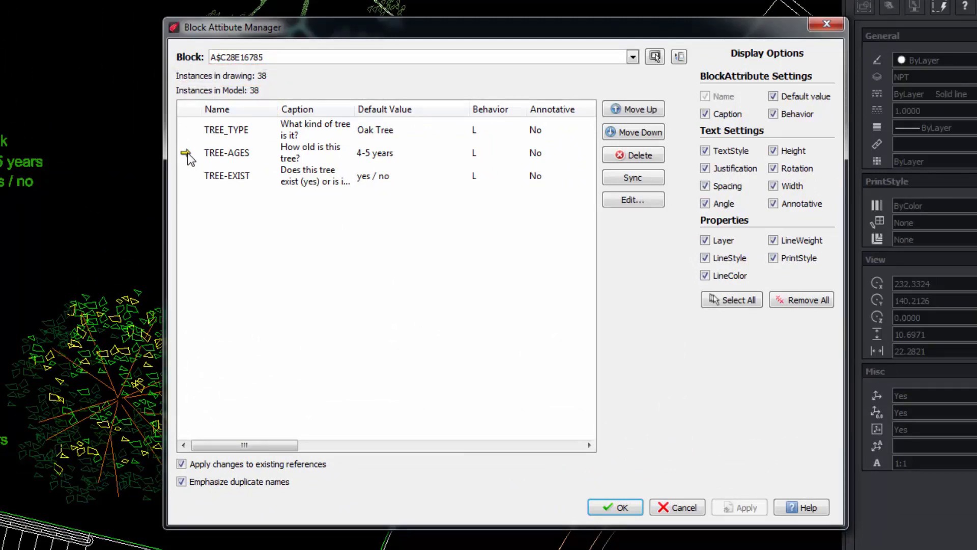
left_click(630, 200)
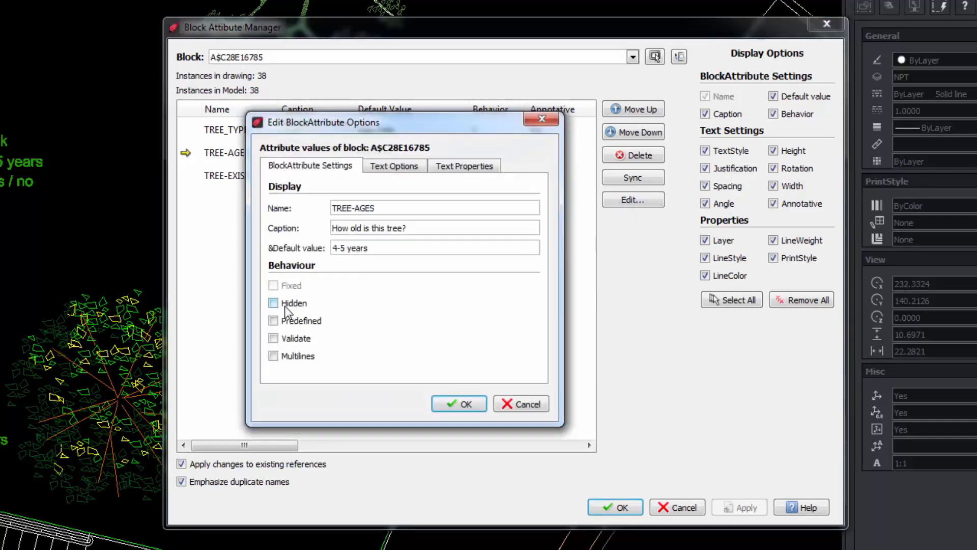
left_click(286, 310)
left_click(460, 404)
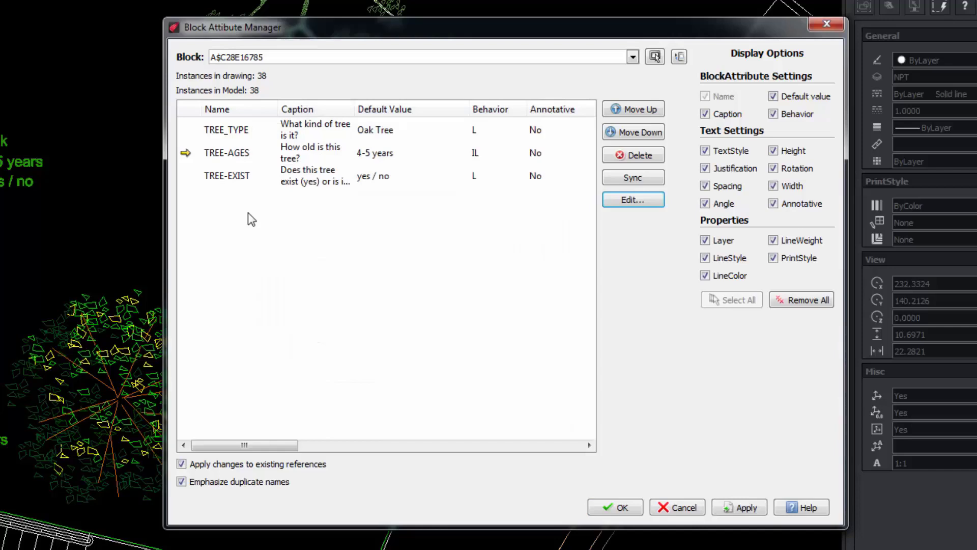
left_click(213, 176)
left_click(626, 202)
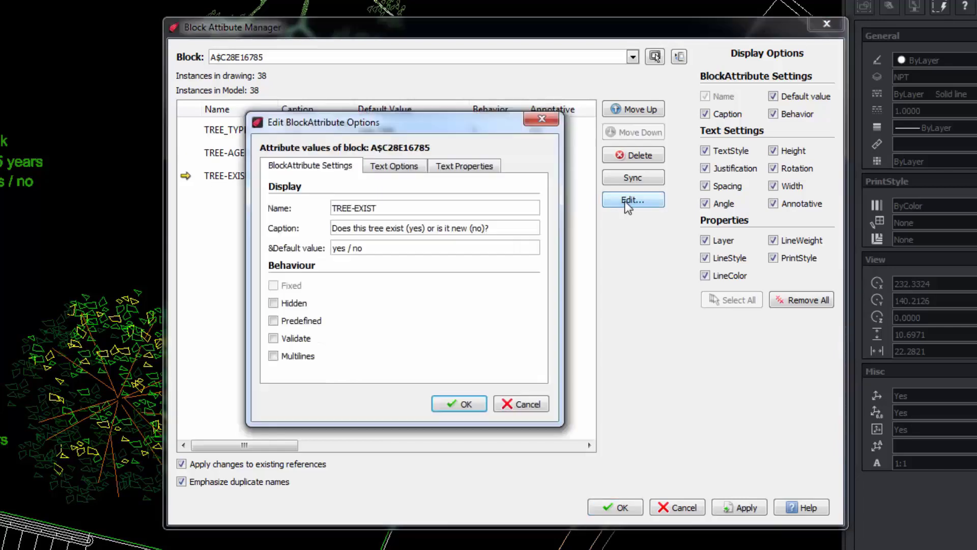
left_click(464, 403)
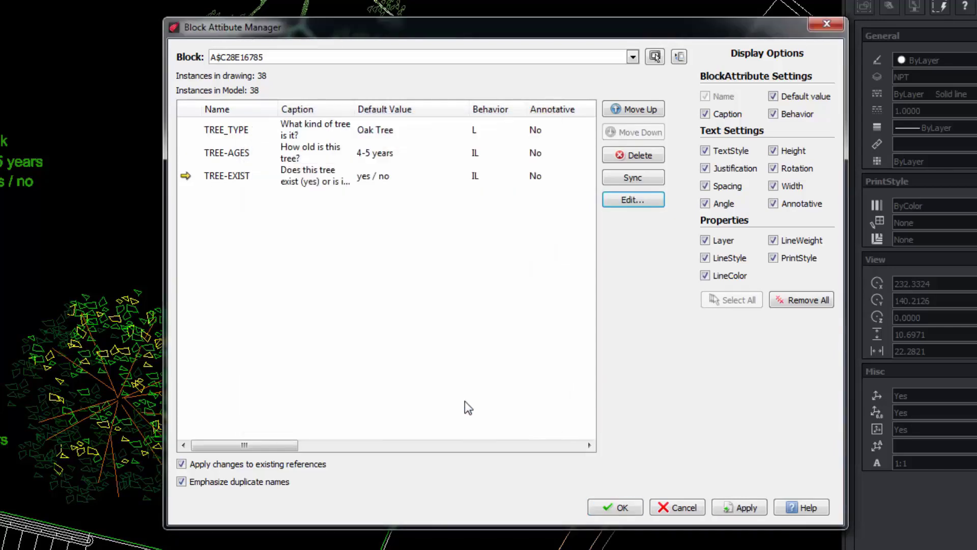
left_click(622, 507)
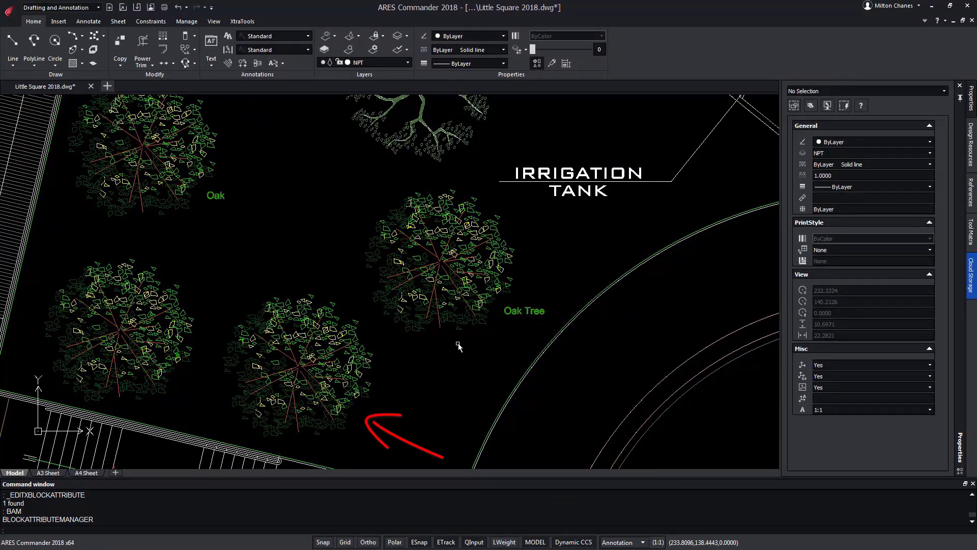
- Enter 'Lemon Tree' as the lower tree block's TREE_TYPE value
double_click(337, 386)
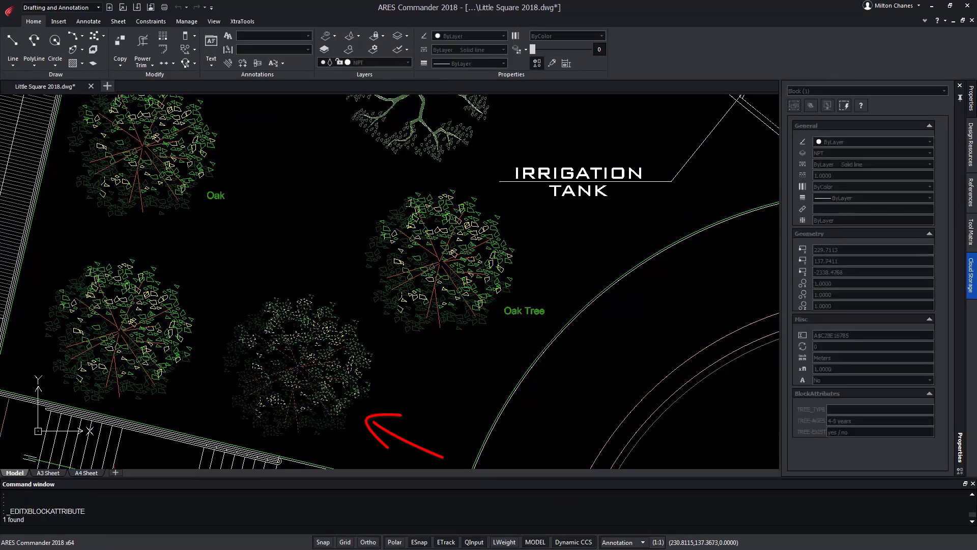
left_click(542, 159)
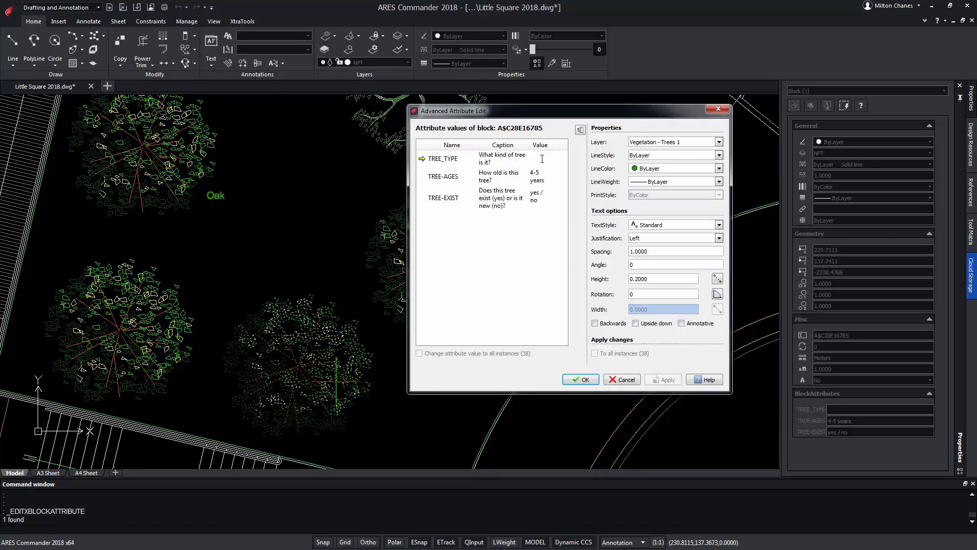
type("Lemon Tree")
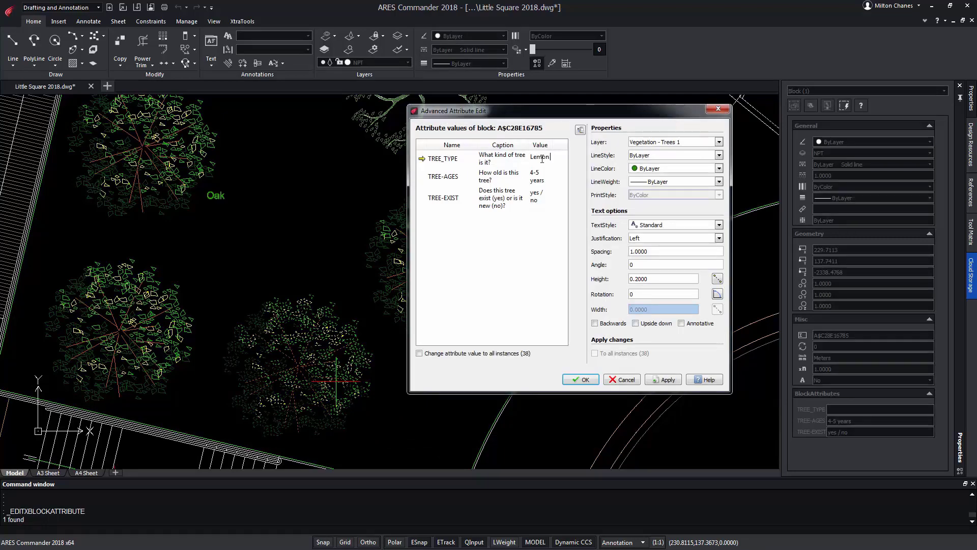
left_click(580, 379)
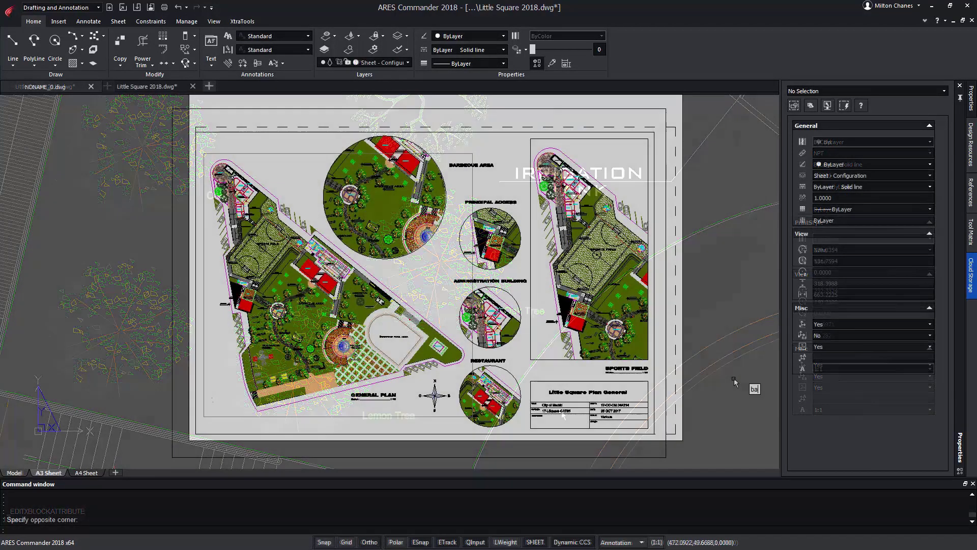
- Open the Block Attribute Manager with BAM and show the TitleBlock block's attributes
type("BAM")
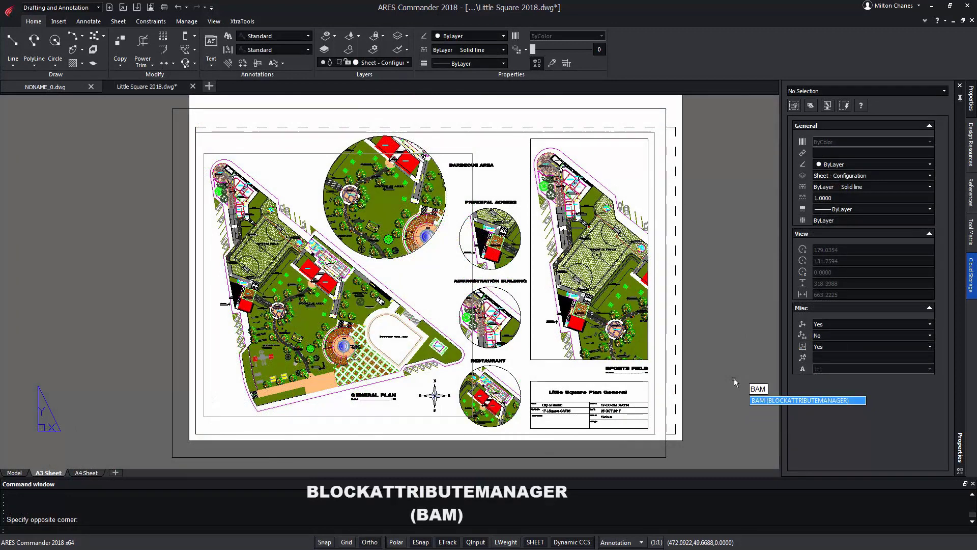
key("Return")
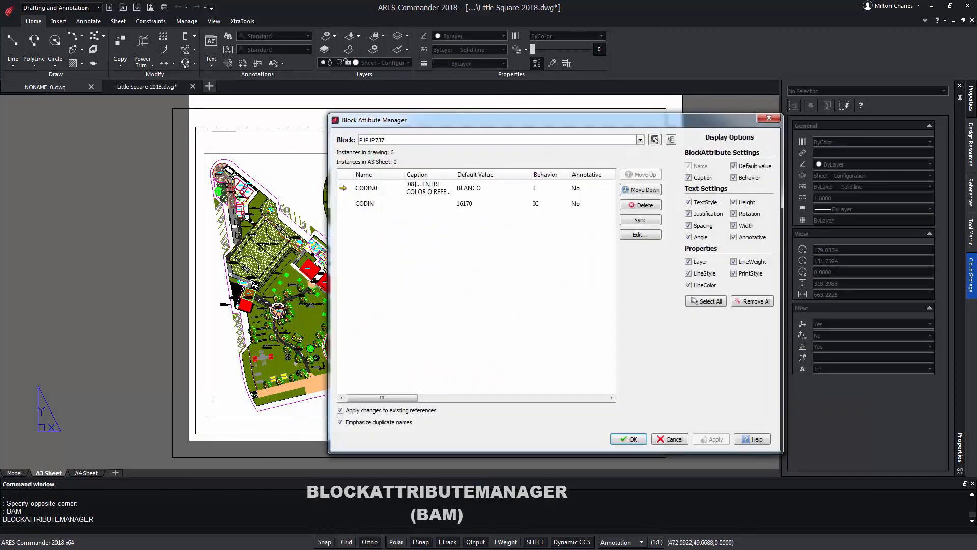
left_click(641, 140)
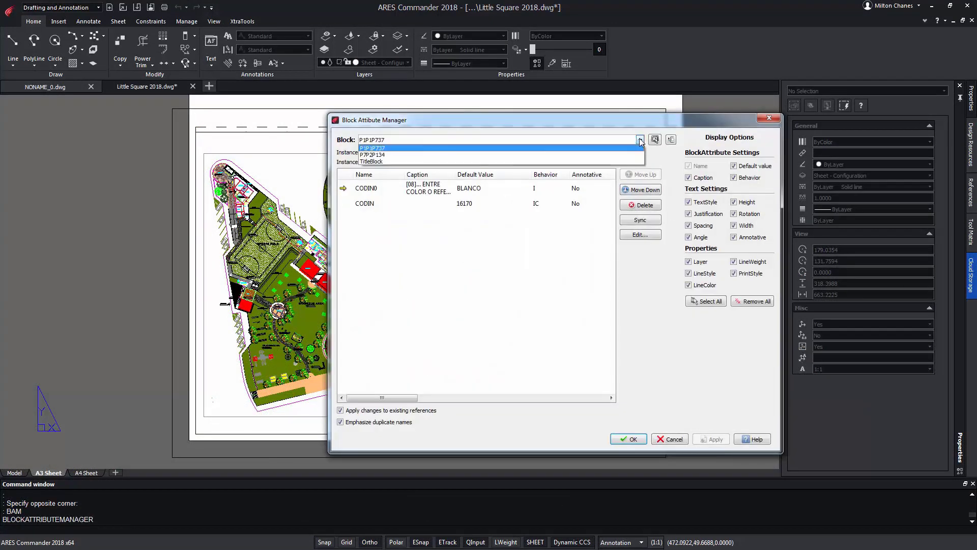
left_click(383, 161)
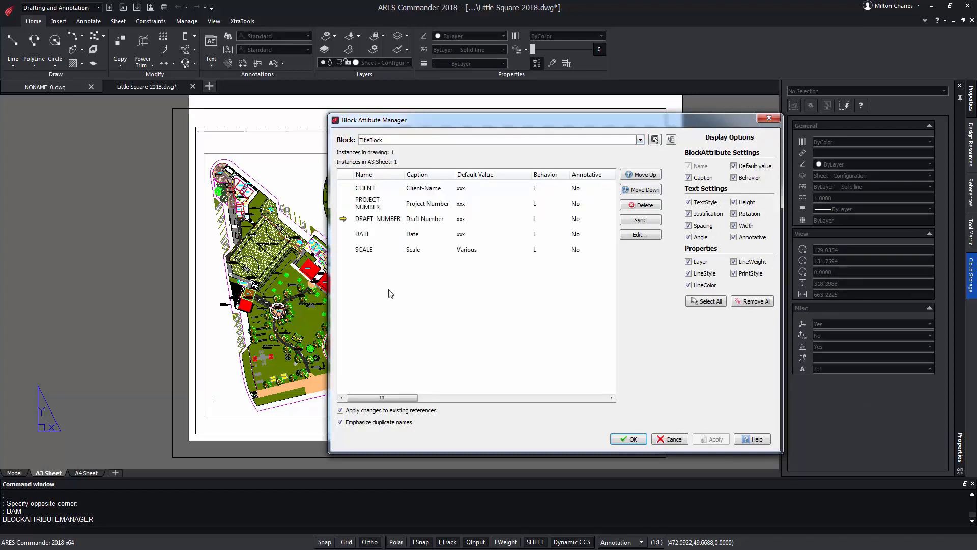
- Move PROJECT-NUMBER above CLIENT and DATE below SCALE to the end
left_click(366, 203)
left_click(647, 176)
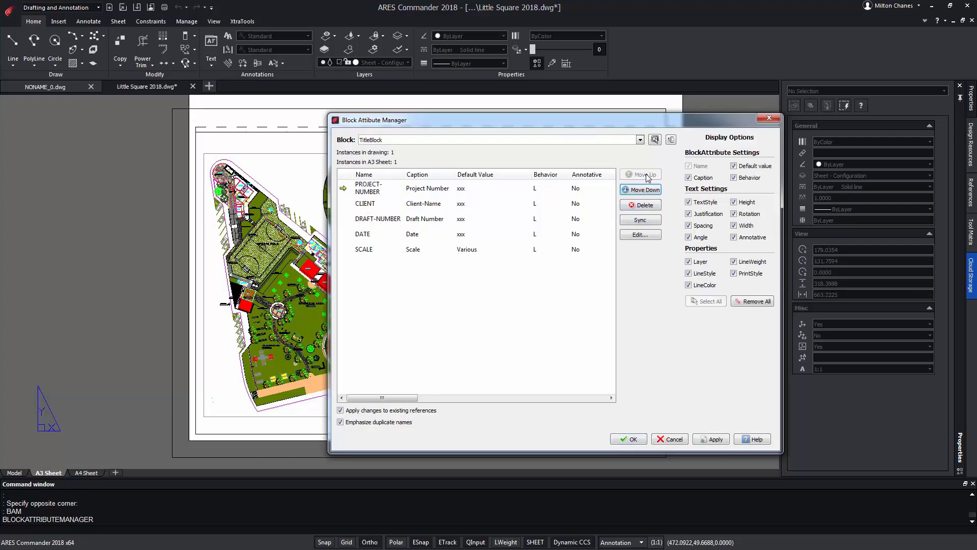
left_click(378, 220)
left_click(363, 235)
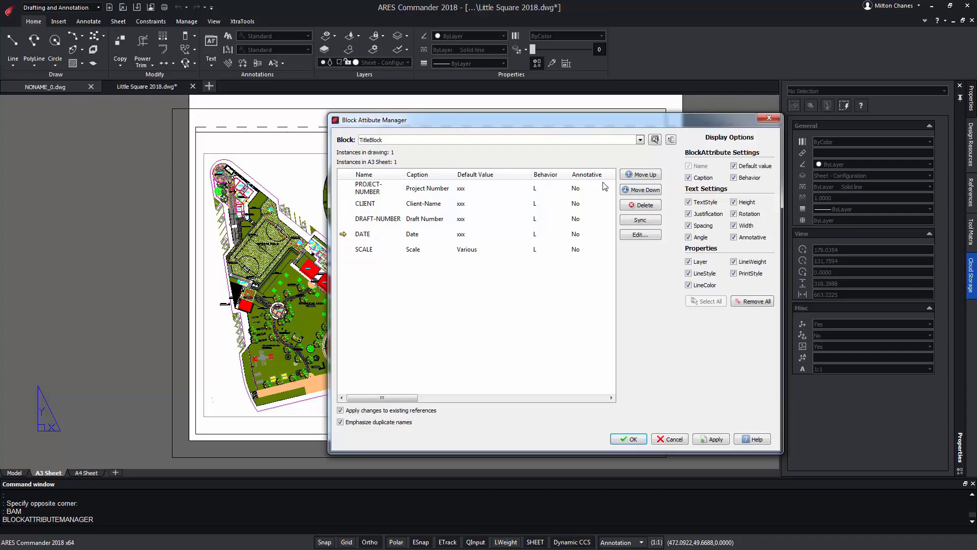
left_click(657, 191)
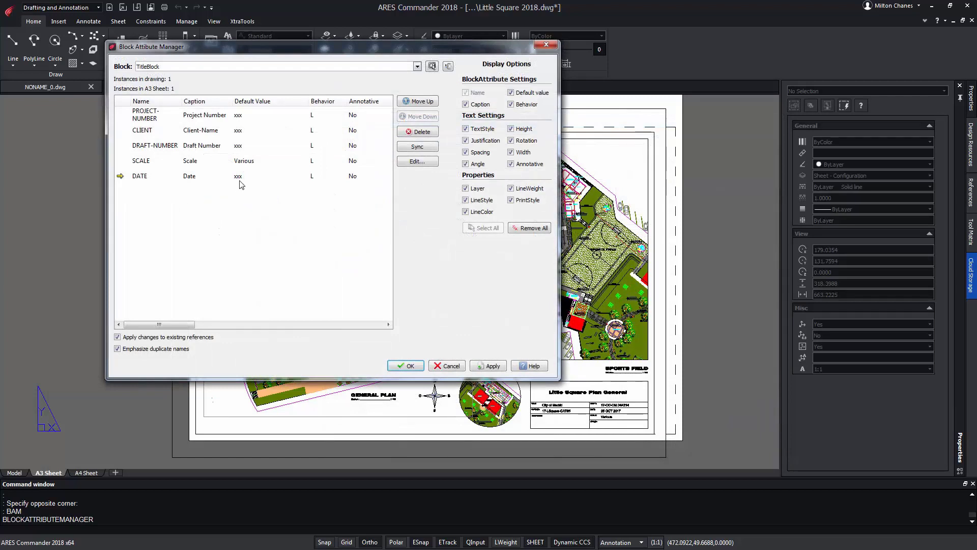
- Set the DATE attribute's default value to xx/xx/2017 and apply the attribute changes
left_click(424, 162)
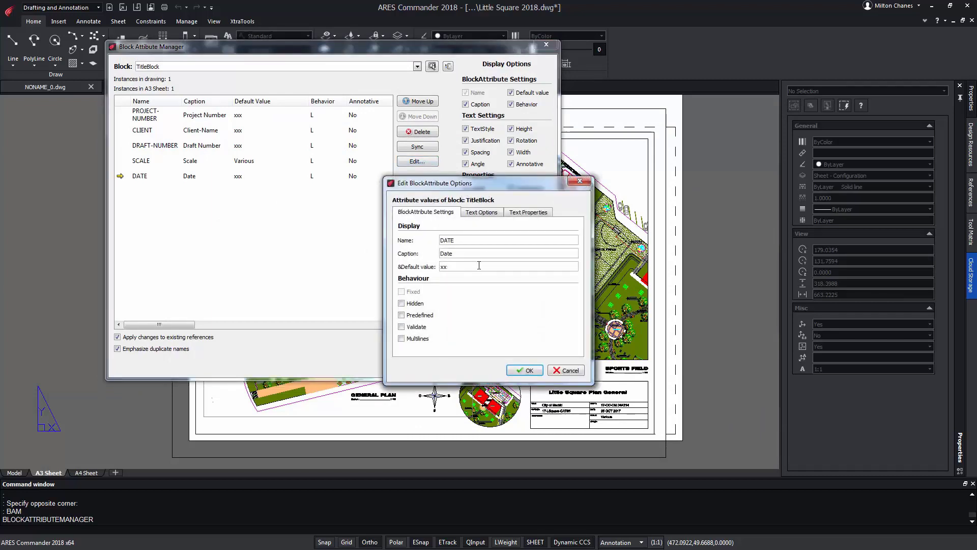
type("x/2017")
left_click(524, 370)
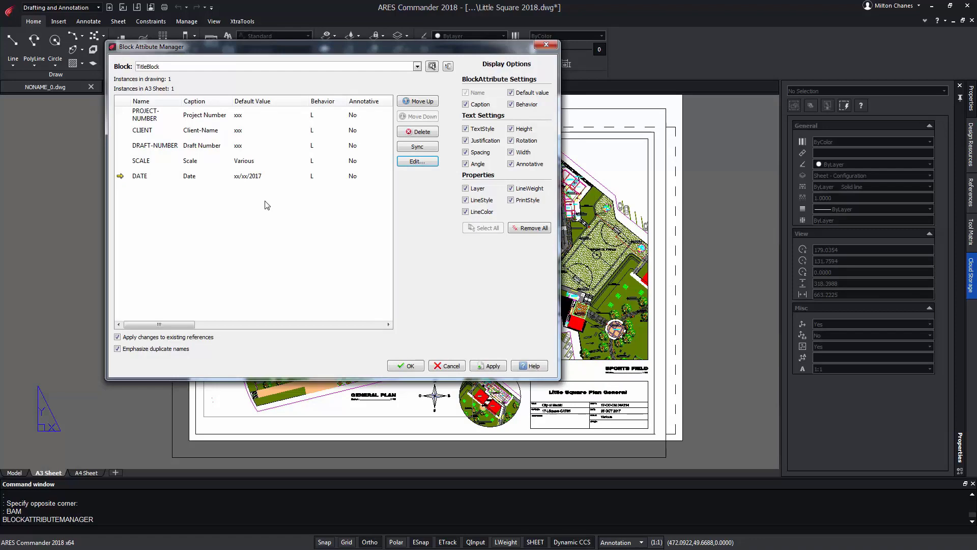
left_click(411, 365)
scroll(558, 373, "up", 5)
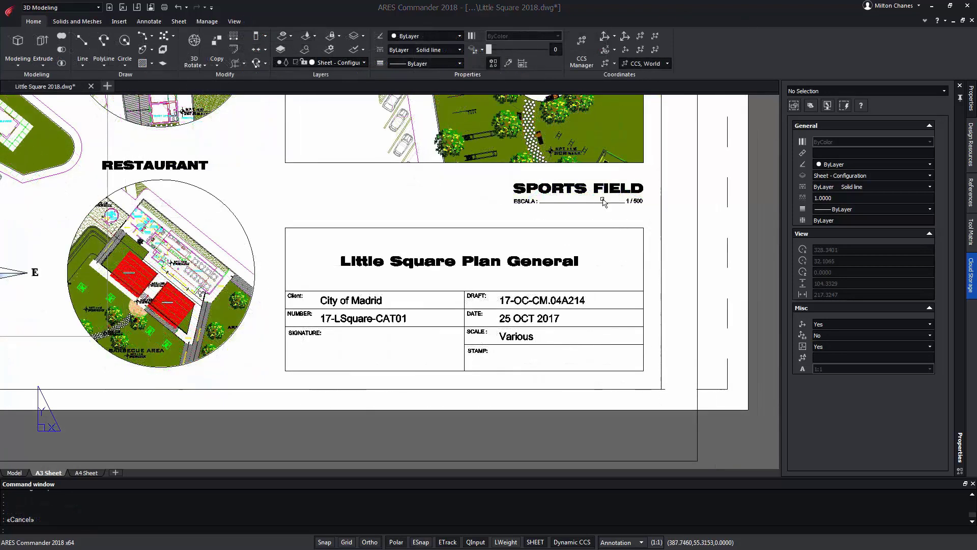
- Select the title block and change its DRAFT-NUMBER to 17-OC-CM.04A589 in Properties
left_click(588, 228)
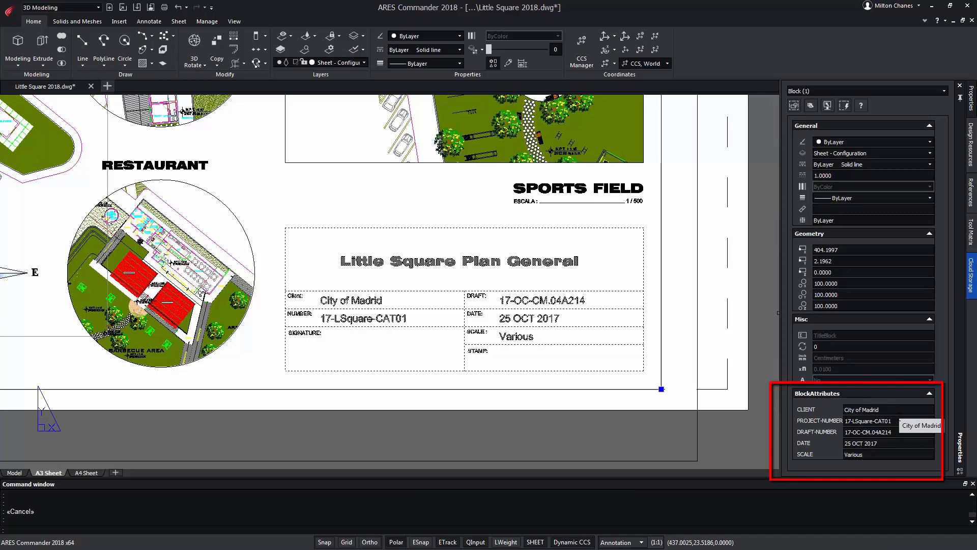
left_click(868, 420)
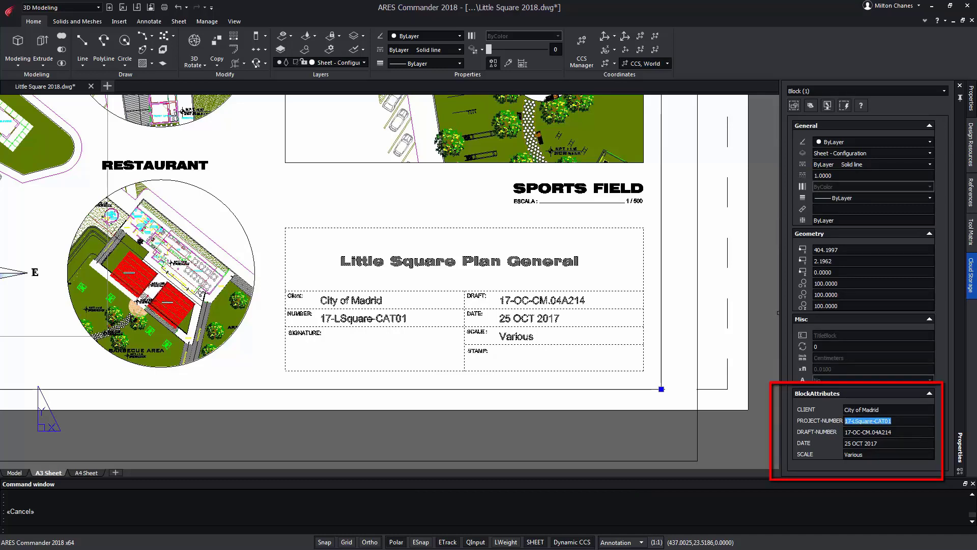
left_click(902, 433)
key("BackSpace")
key("BackSpace")
key("BackSpace")
type("589")
- Change the title block's DATE value to 02 DEC 2017
left_click_drag(865, 444, 822, 445)
type("02")
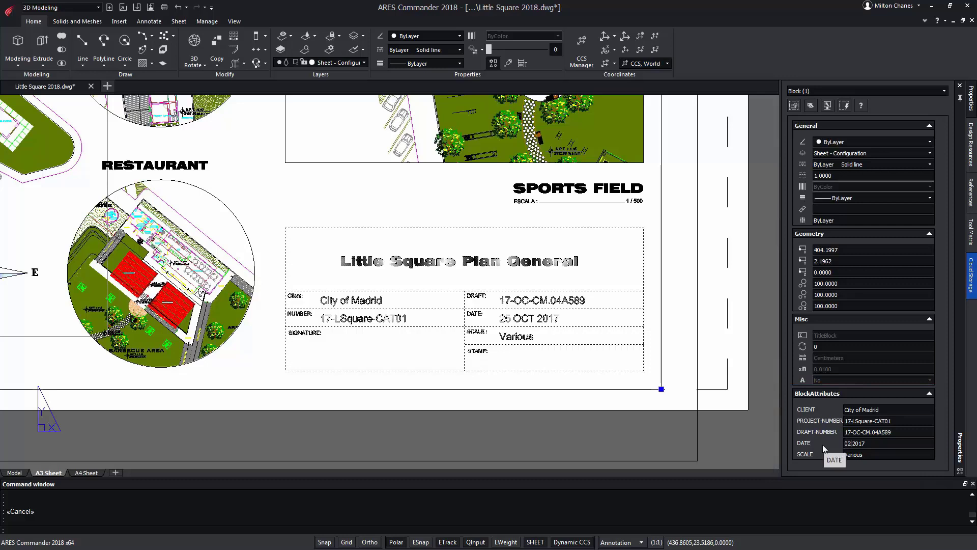
type(" DEC")
key("Return")
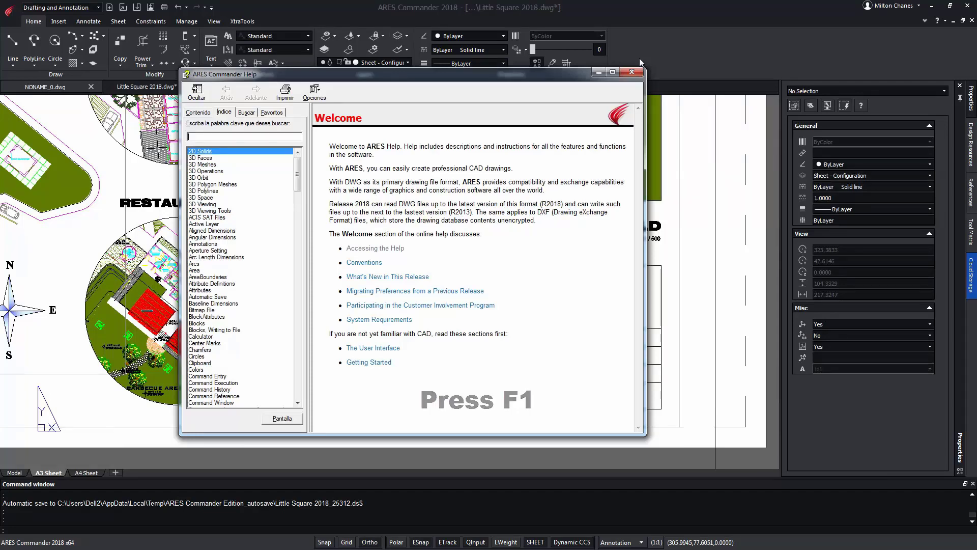
scroll(304, 232, "down", 20)
scroll(304, 232, "down", 15)
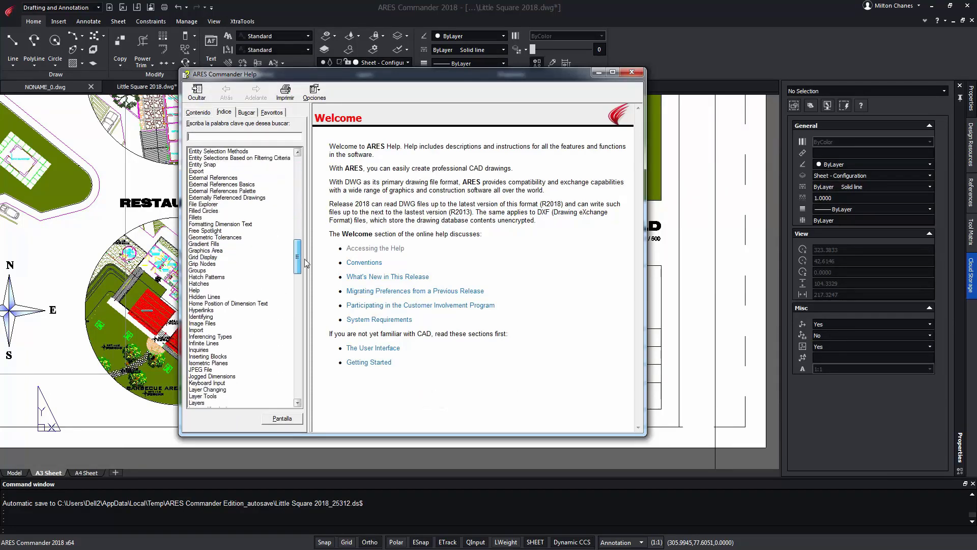